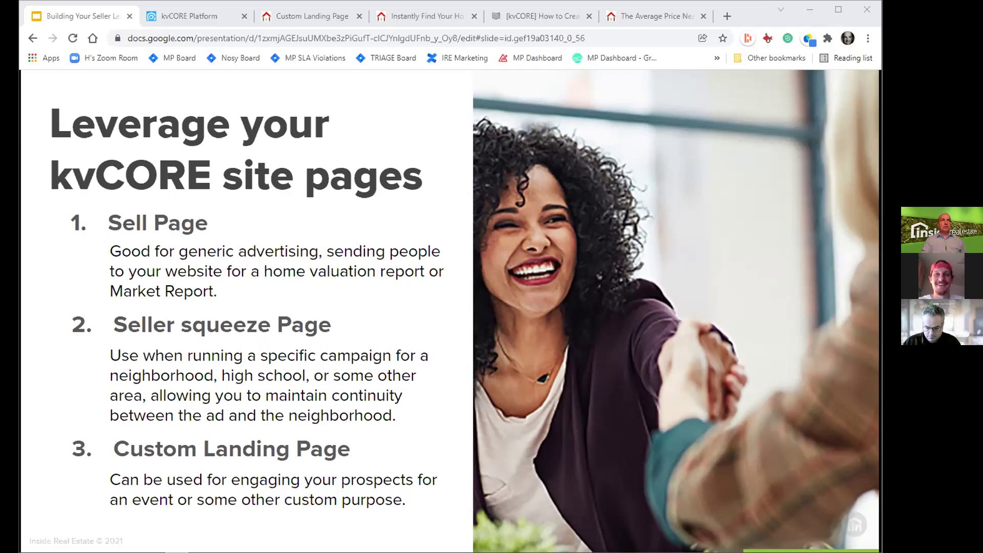
Step: Switch to the kvCORE squeeze page builder and clear the Nyack Middle School location from the seller squeeze page
{"action": "left_click", "coordinate": [201, 18]}
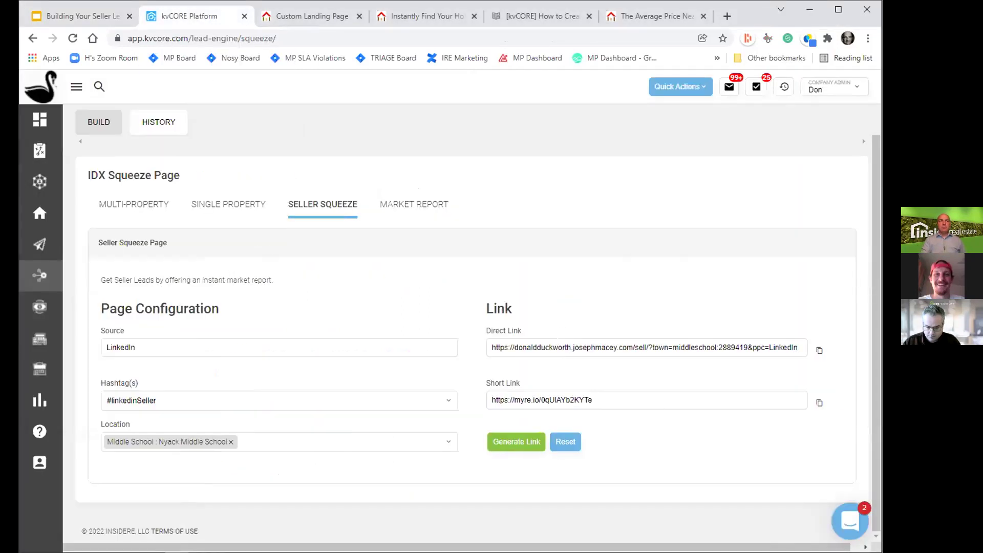
{"action": "mouse_move", "coordinate": [39, 278]}
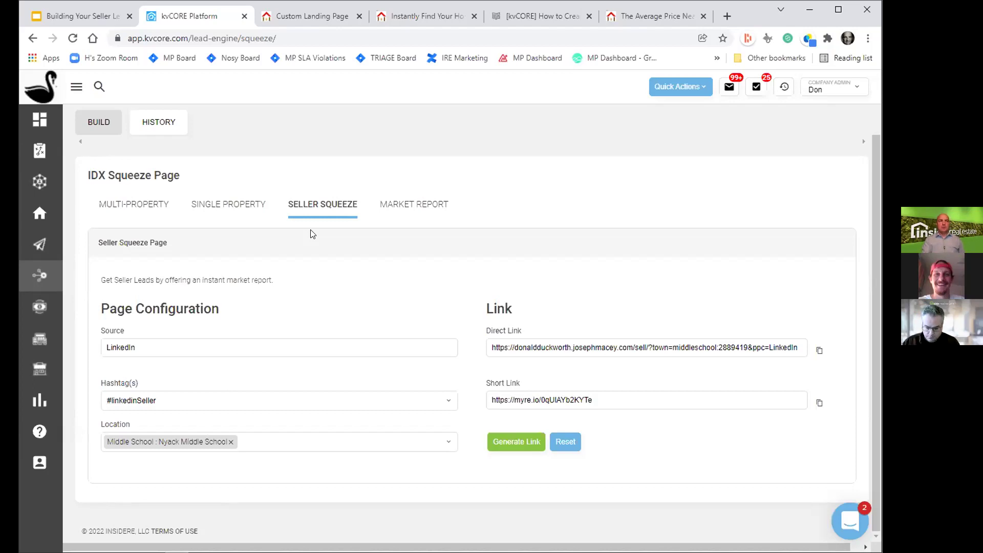
{"action": "left_click", "coordinate": [230, 442]}
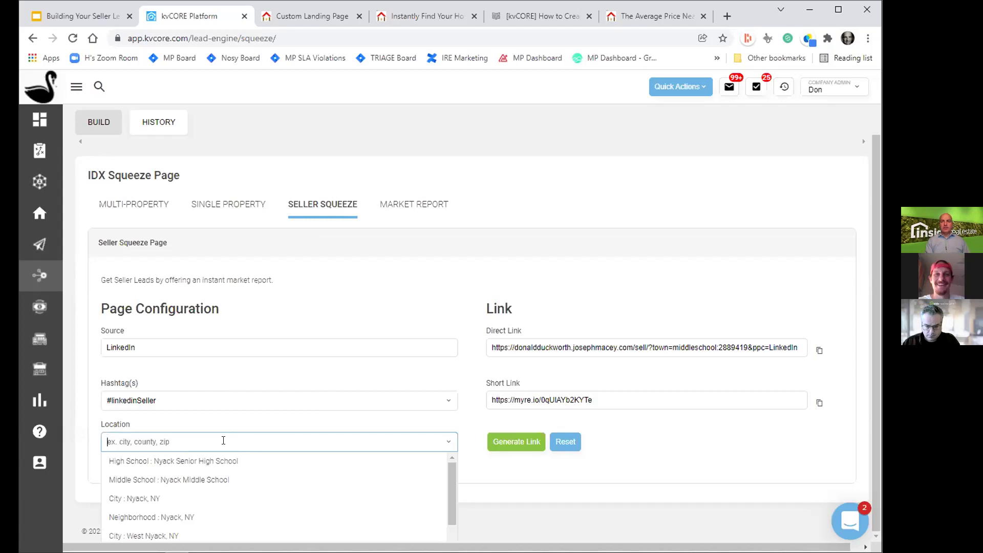
{"action": "key", "text": "Down"}
{"action": "key", "text": "Down"}
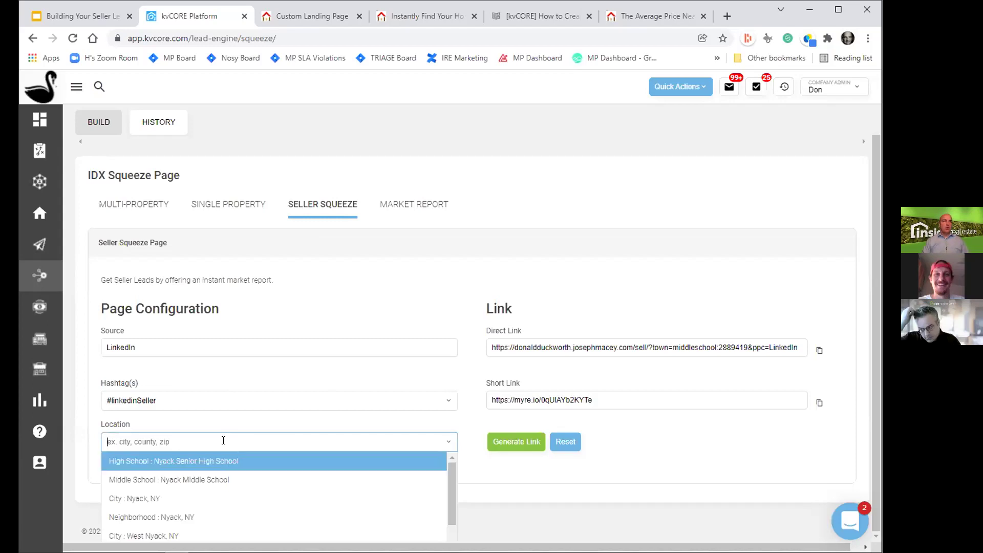
{"action": "key", "text": "Up"}
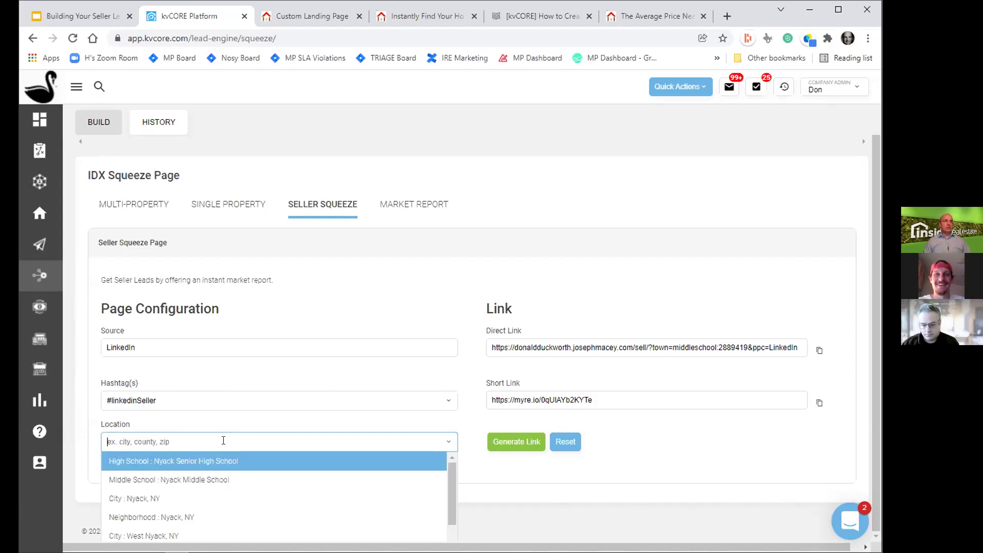
{"action": "key", "text": "Down"}
{"action": "key", "text": "Down"}
{"action": "key", "text": "Down"}
{"action": "key", "text": "Tab"}
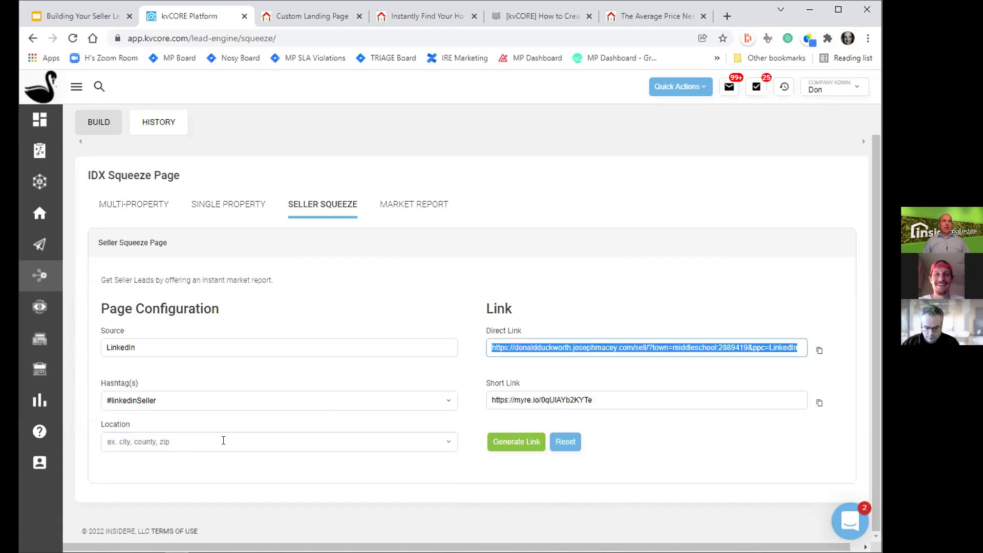
Step: Set the seller squeeze page's location to the neighborhood of Nyack, NY
{"action": "left_click", "coordinate": [224, 440]}
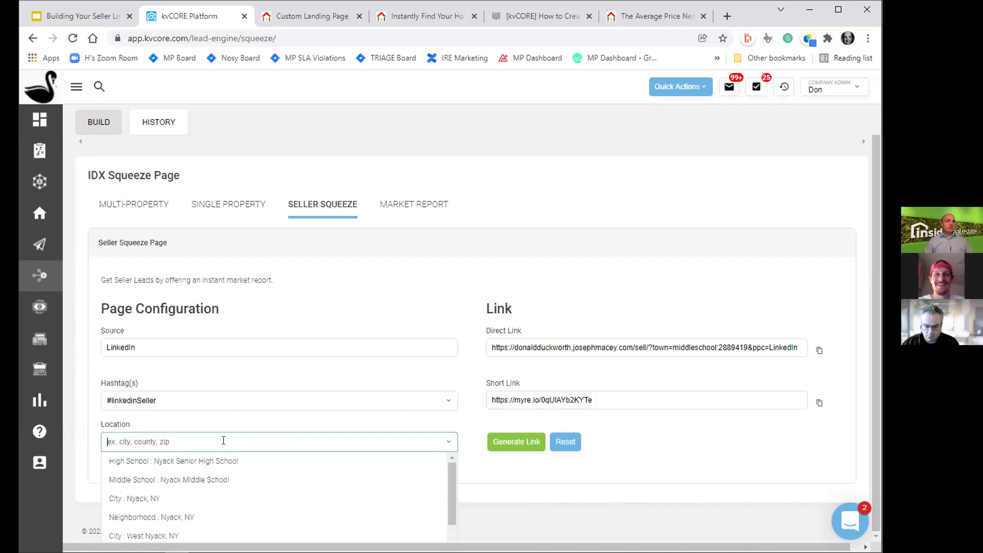
{"action": "key", "text": "Down"}
{"action": "key", "text": "Down"}
{"action": "key", "text": "Down"}
{"action": "key", "text": "Down"}
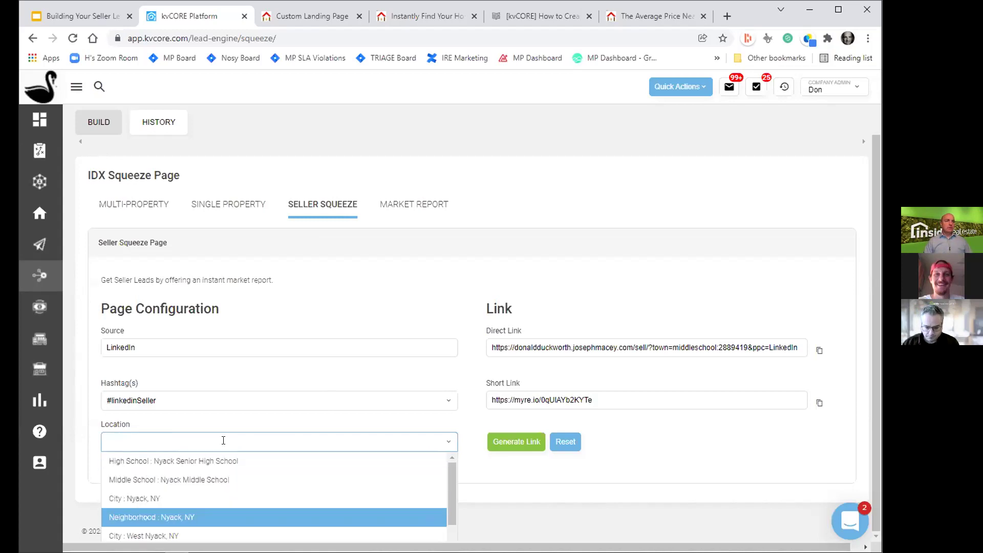
{"action": "key", "text": "Return"}
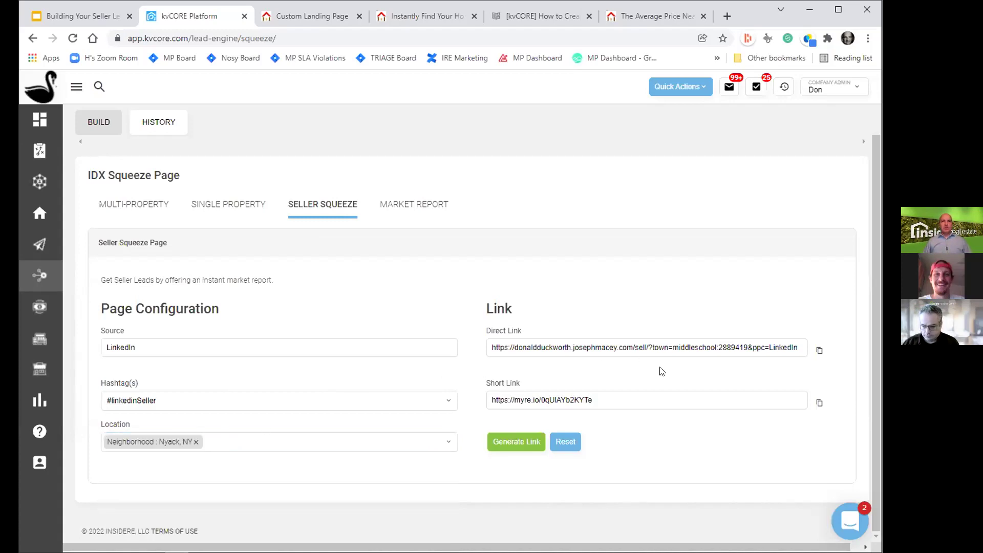
Step: Generate the seller squeeze link for the Nyack neighborhood, empty the direct and short link fields, and try generating again
{"action": "left_click", "coordinate": [510, 444]}
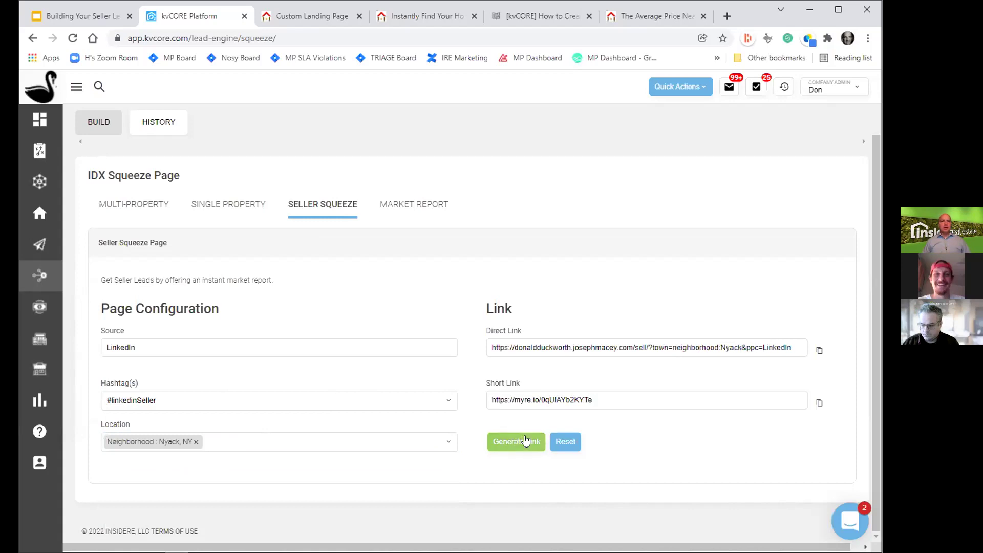
{"action": "left_click_drag", "start_coordinate": [791, 348], "coordinate": [470, 350]}
{"action": "key", "text": "BackSpace"}
{"action": "triple_click", "coordinate": [503, 395]}
{"action": "key", "text": "BackSpace"}
{"action": "left_click", "coordinate": [514, 443]}
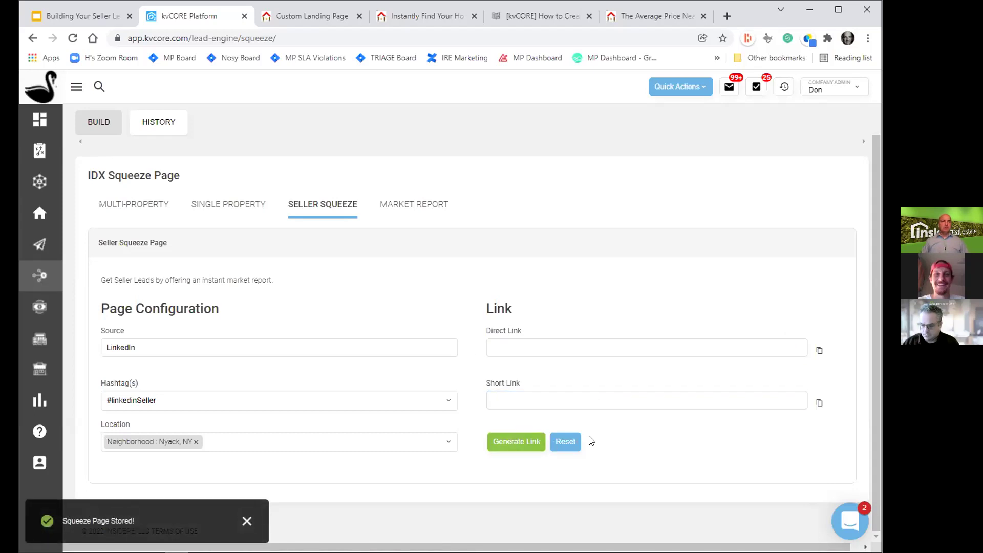
Step: Change the seller squeeze location to the city of Nyack, NY and generate its direct and short links
{"action": "left_click", "coordinate": [519, 347]}
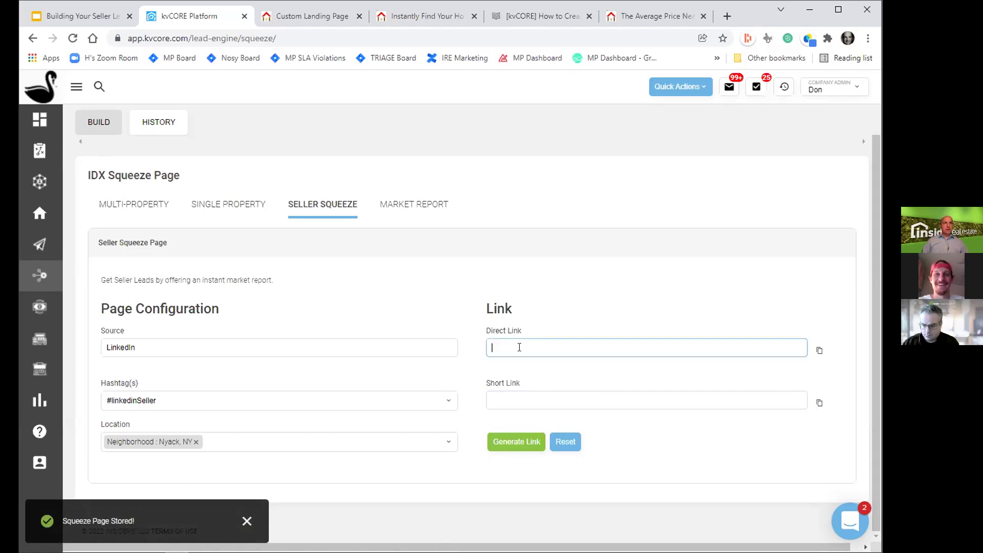
{"action": "left_click", "coordinate": [234, 435]}
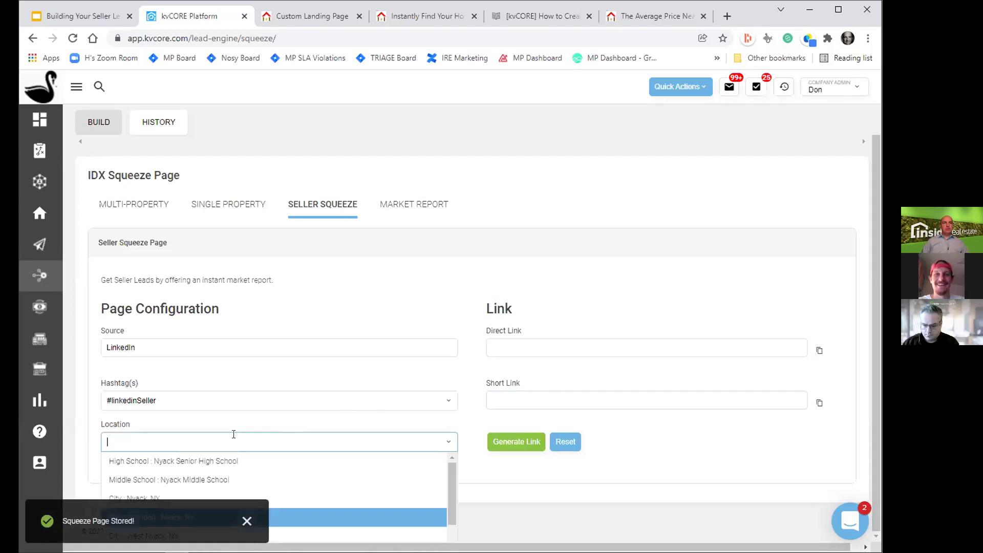
{"action": "left_click", "coordinate": [141, 499]}
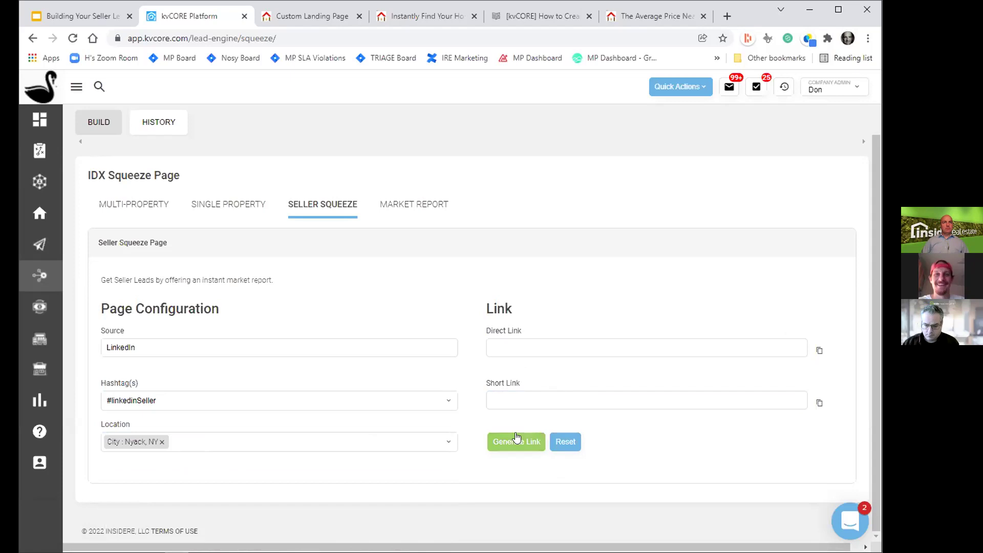
{"action": "left_click", "coordinate": [516, 439]}
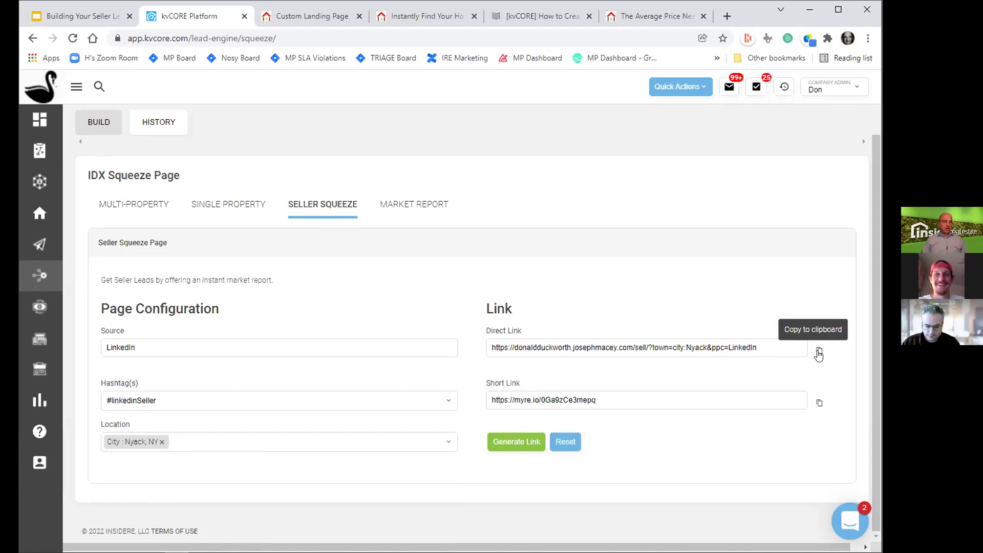
Step: Copy the generated direct link and open the Nyack seller squeeze page in a new browser tab
{"action": "left_click", "coordinate": [818, 353]}
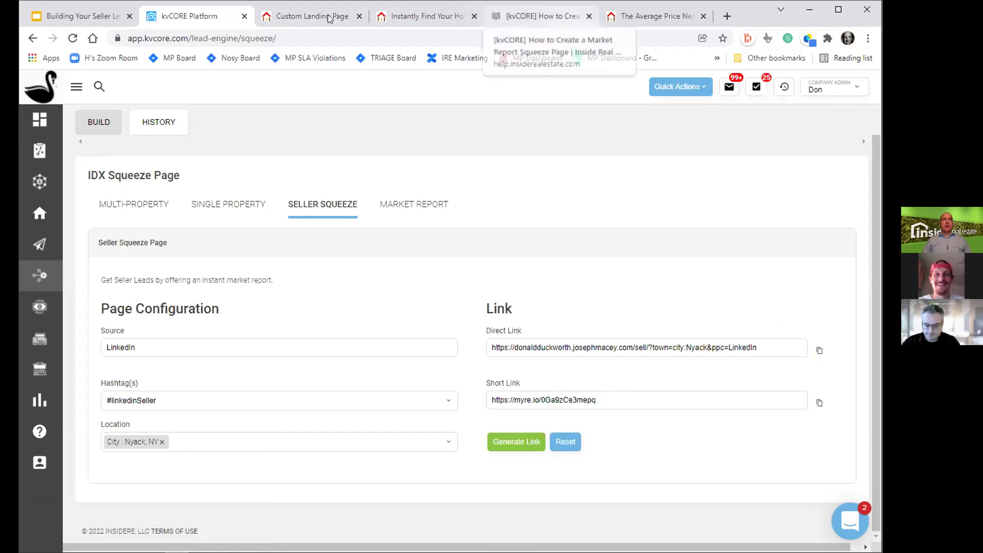
{"action": "left_click", "coordinate": [728, 16]}
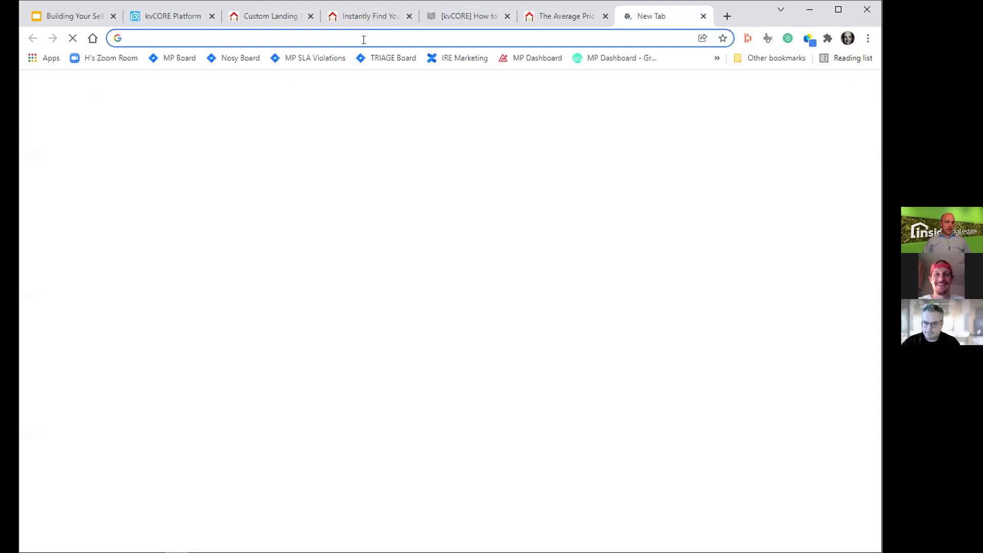
{"action": "key", "text": "ctrl+v"}
{"action": "key", "text": "Return"}
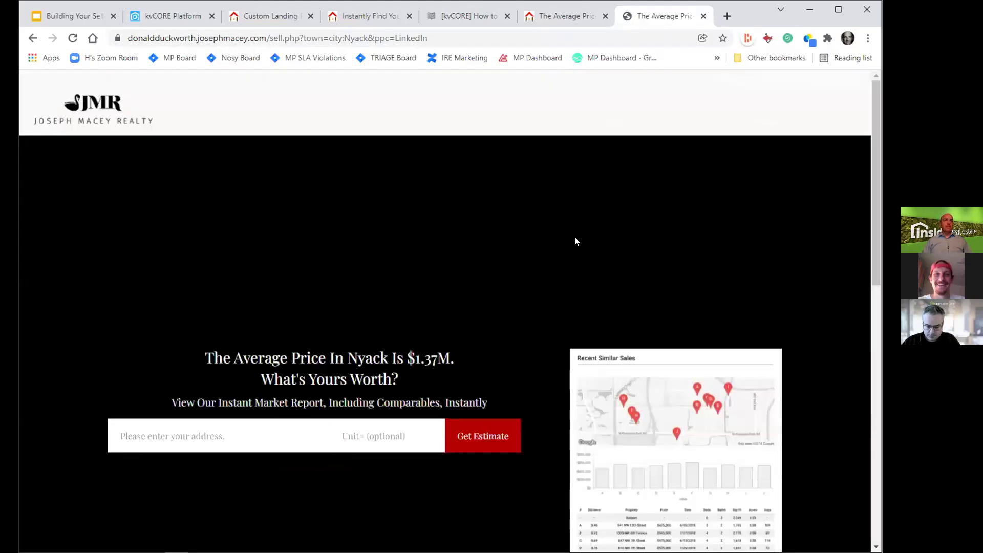
{"action": "scroll", "coordinate": [575, 237], "scroll_direction": "down", "scroll_amount": 1}
{"action": "scroll", "coordinate": [574, 236], "scroll_direction": "up", "scroll_amount": 1}
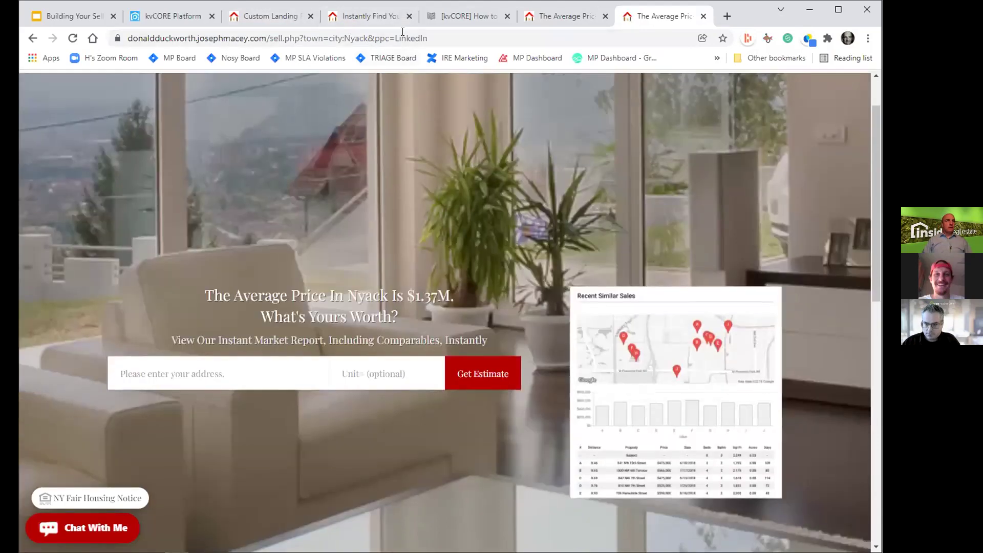
{"action": "left_click", "coordinate": [366, 16]}
{"action": "left_click", "coordinate": [279, 15]}
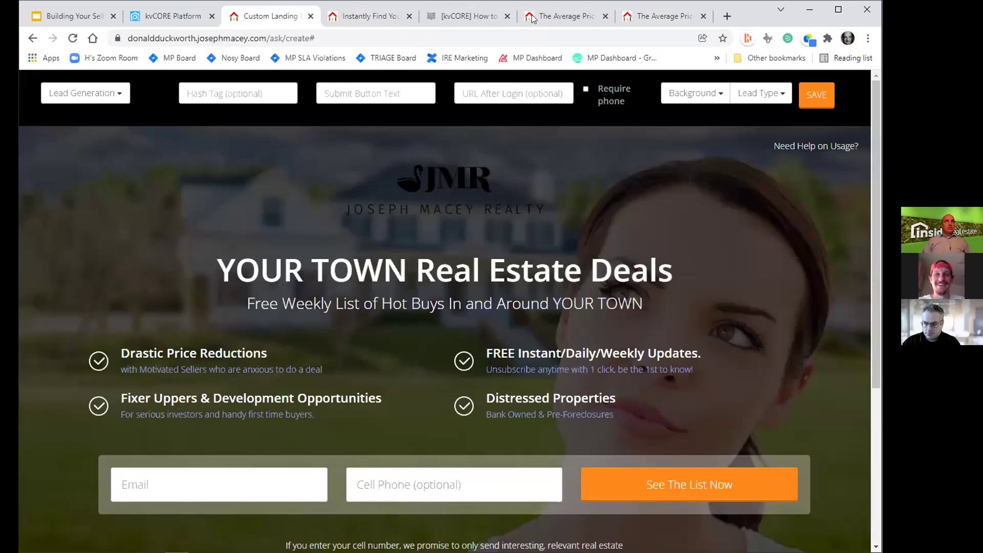
{"action": "key", "text": "ctrl+9"}
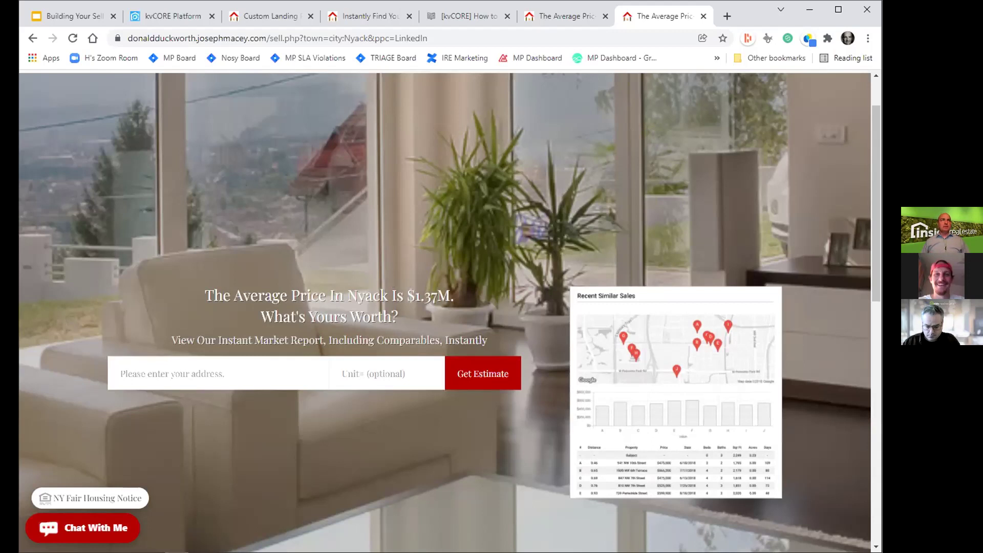
Step: Return to the kvCORE squeeze page builder and review the Source and Hashtag(s) settings of the seller squeeze page
{"action": "left_click", "coordinate": [169, 16]}
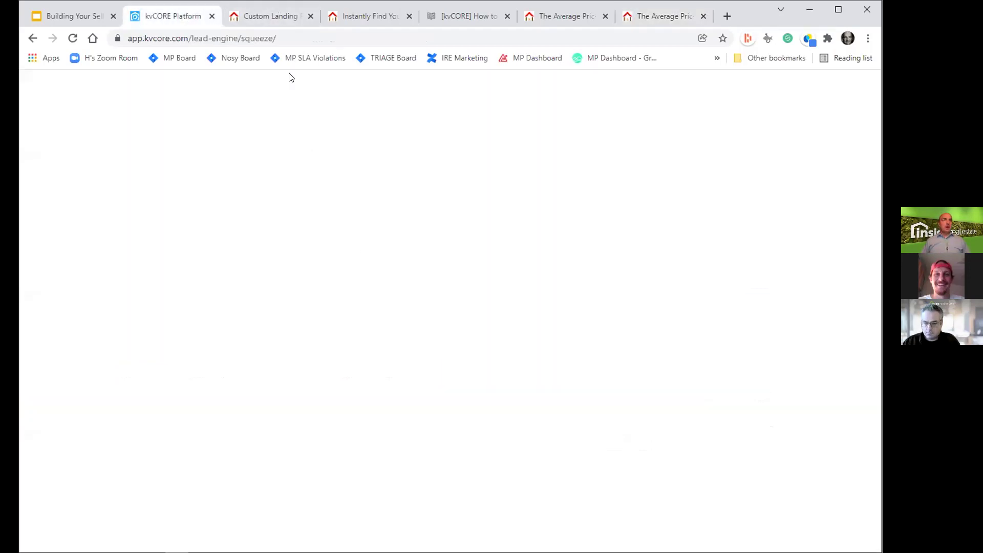
{"action": "mouse_move", "coordinate": [38, 279]}
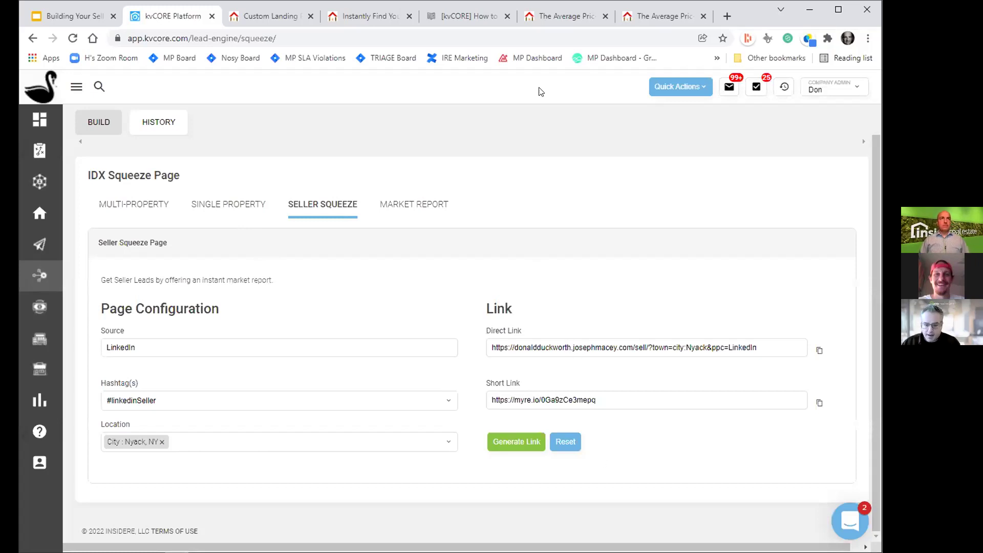
{"action": "mouse_move", "coordinate": [39, 276]}
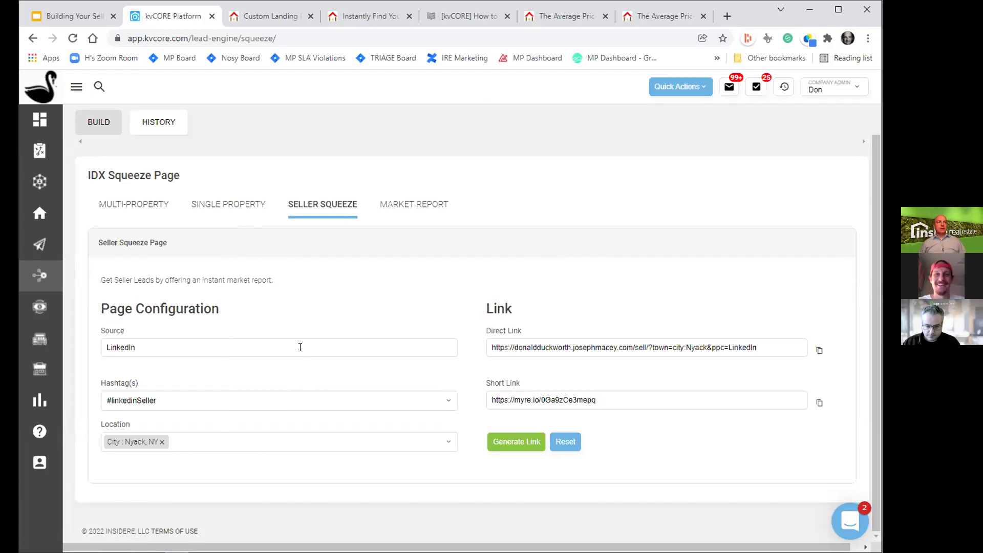
{"action": "left_click", "coordinate": [134, 347]}
{"action": "key", "text": "shift+Left"}
{"action": "key", "text": "shift+Left"}
{"action": "key", "text": "shift+Left"}
{"action": "key", "text": "shift+Left"}
{"action": "key", "text": "shift+Left"}
{"action": "key", "text": "shift+Left"}
{"action": "key", "text": "shift+Left"}
{"action": "key", "text": "shift+Left"}
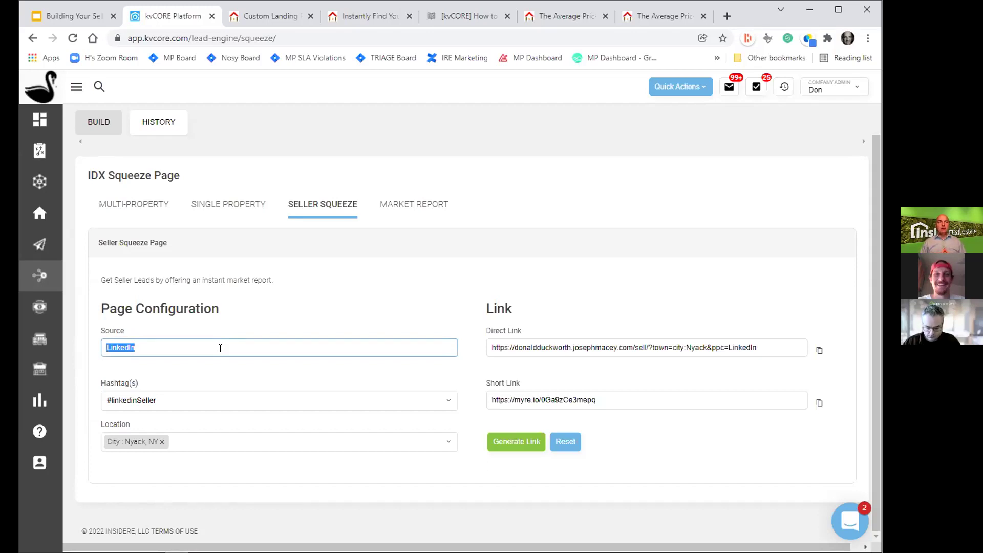
{"action": "left_click", "coordinate": [190, 397]}
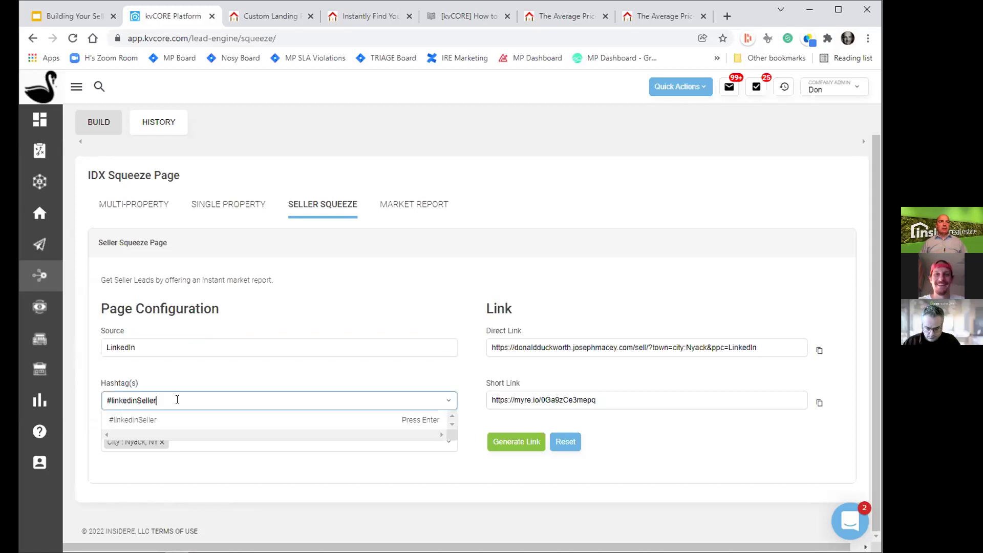
{"action": "left_click", "coordinate": [208, 374]}
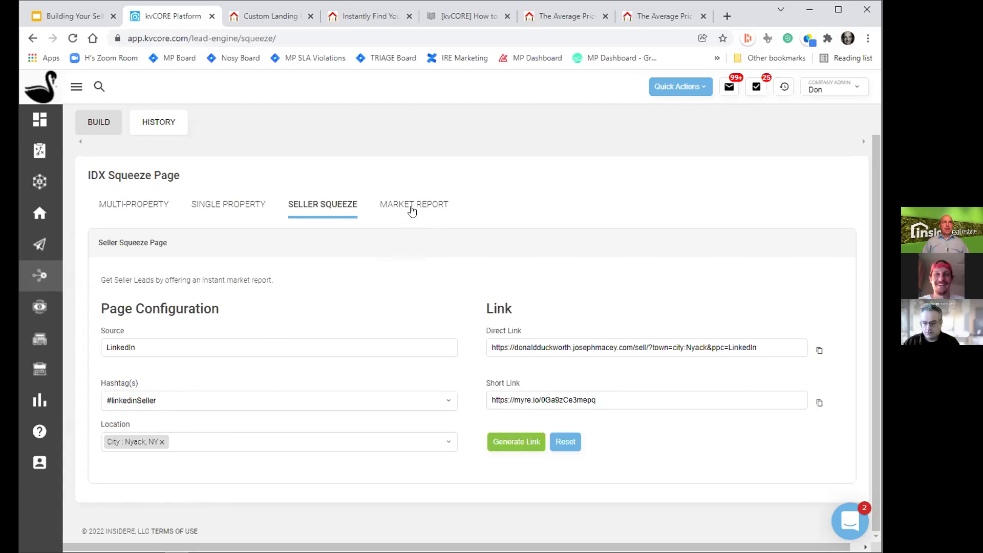
Step: Open the Build Landing Page tool and replace the headline with "Sign up for the Brighton Neighborhood 5k"
{"action": "mouse_move", "coordinate": [41, 276]}
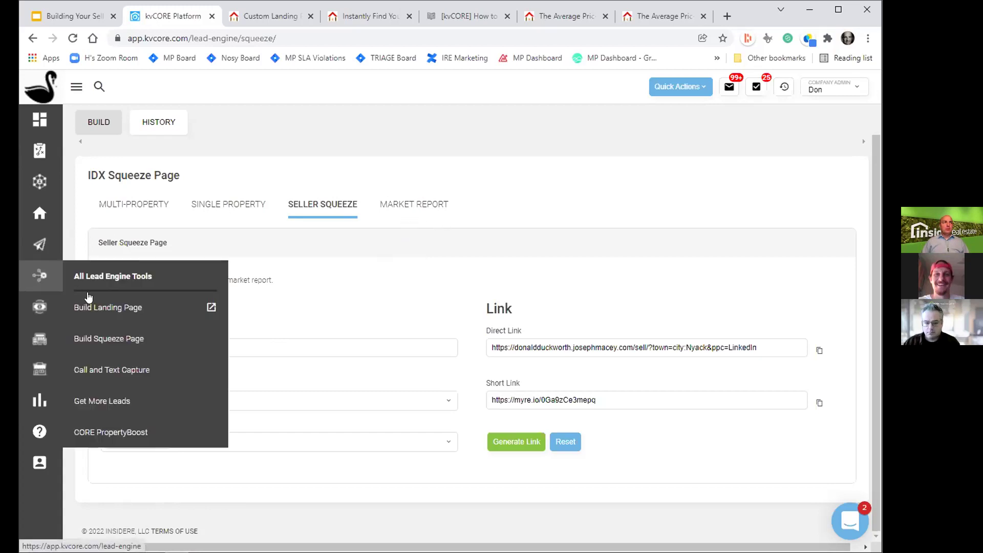
{"action": "left_click", "coordinate": [128, 307]}
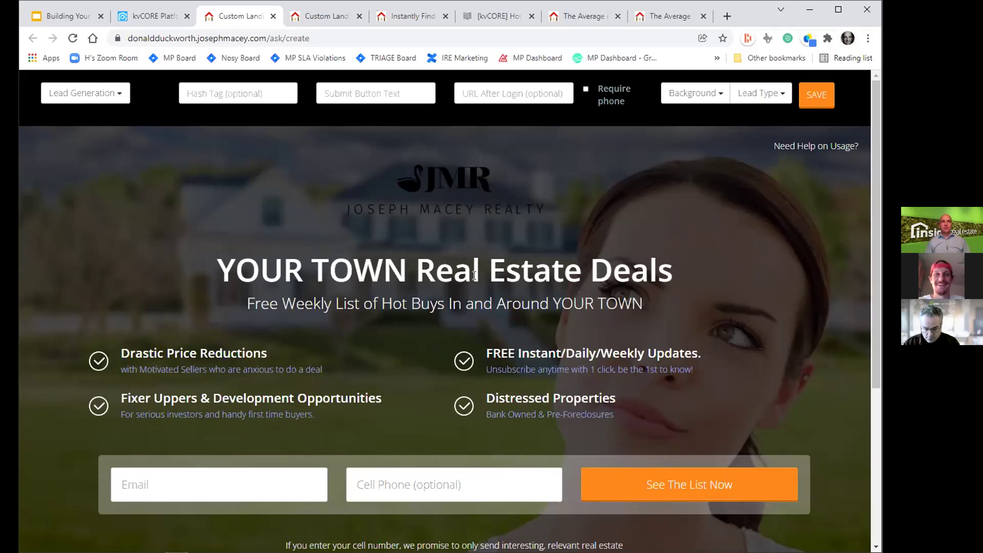
{"action": "left_click", "coordinate": [402, 265]}
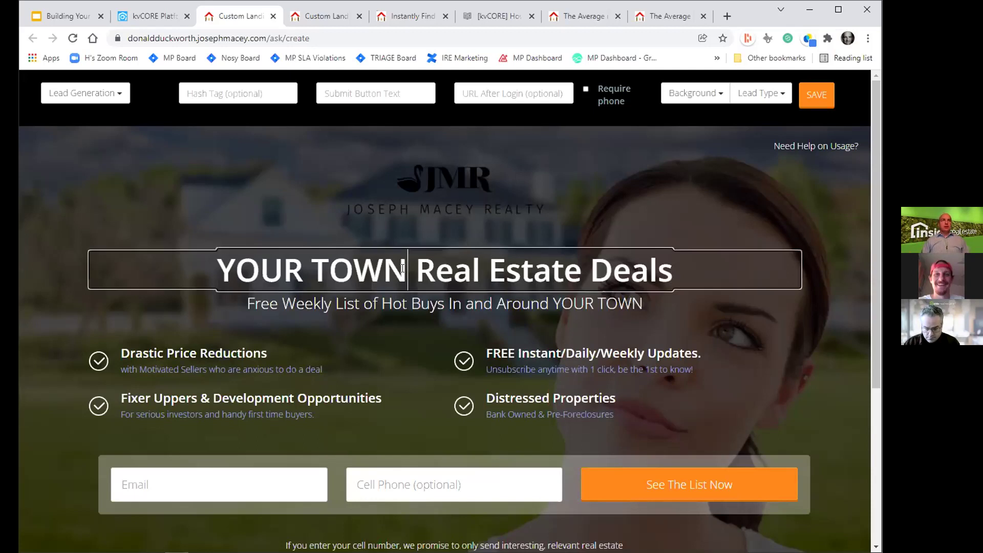
{"action": "left_click_drag", "start_coordinate": [674, 272], "coordinate": [203, 268]}
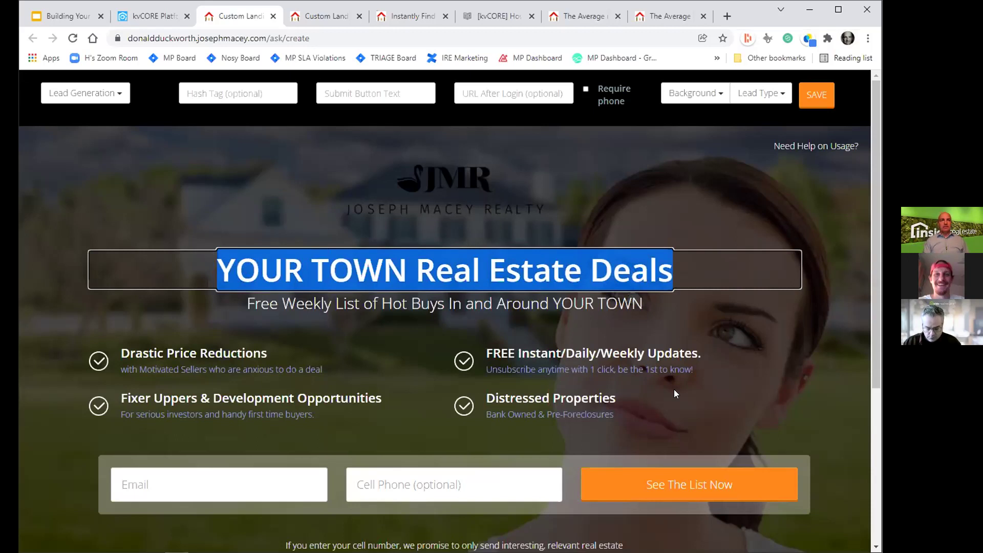
{"action": "type", "text": "5k"}
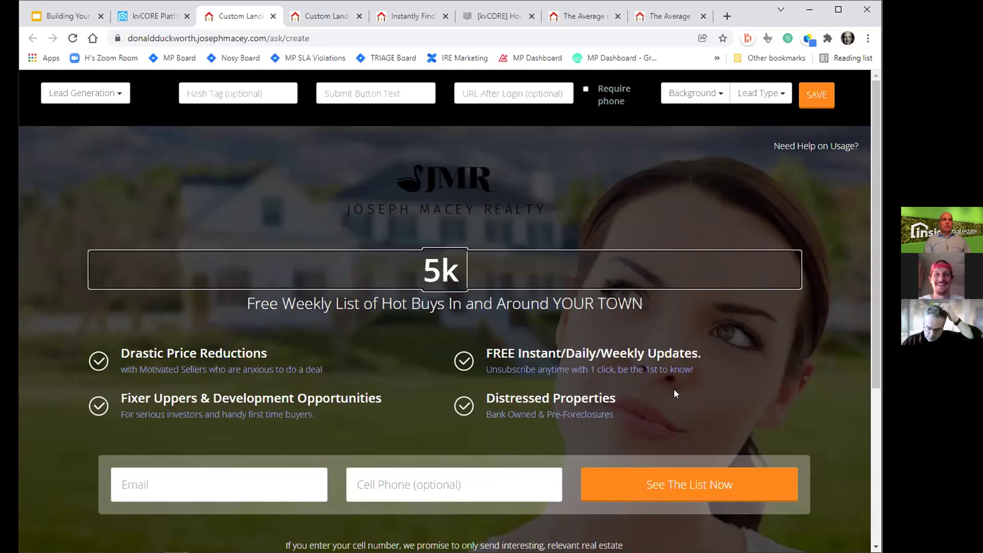
{"action": "key", "text": "BackSpace"}
{"action": "key", "text": "BackSpace"}
{"action": "type", "text": "Sing"}
{"action": "key", "text": "BackSpace"}
{"action": "key", "text": "BackSpace"}
{"action": "type", "text": "gn up for the G"}
{"action": "key", "text": "BackSpace"}
{"action": "type", "text": "Brighton Neighborhood 5k"}
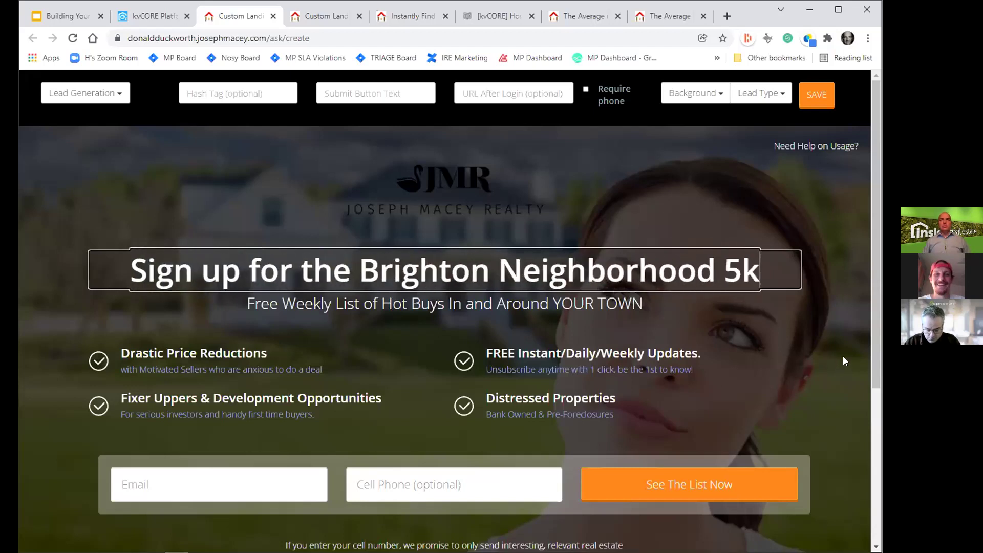
{"action": "left_click", "coordinate": [844, 356]}
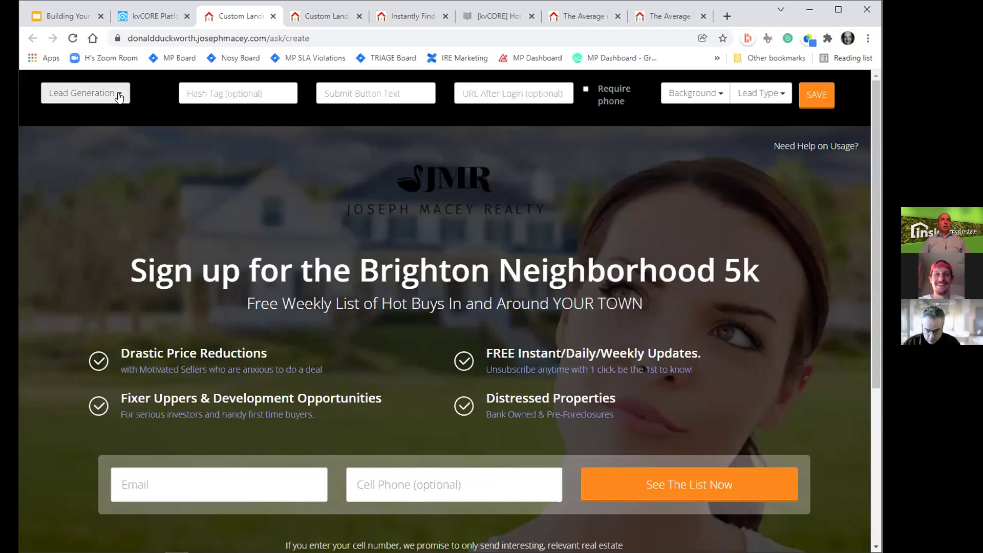
Step: Set the landing page's hashtag to #Brighton5k and its submit button text to "Register Now"
{"action": "left_click", "coordinate": [268, 91]}
{"action": "type", "text": "#"}
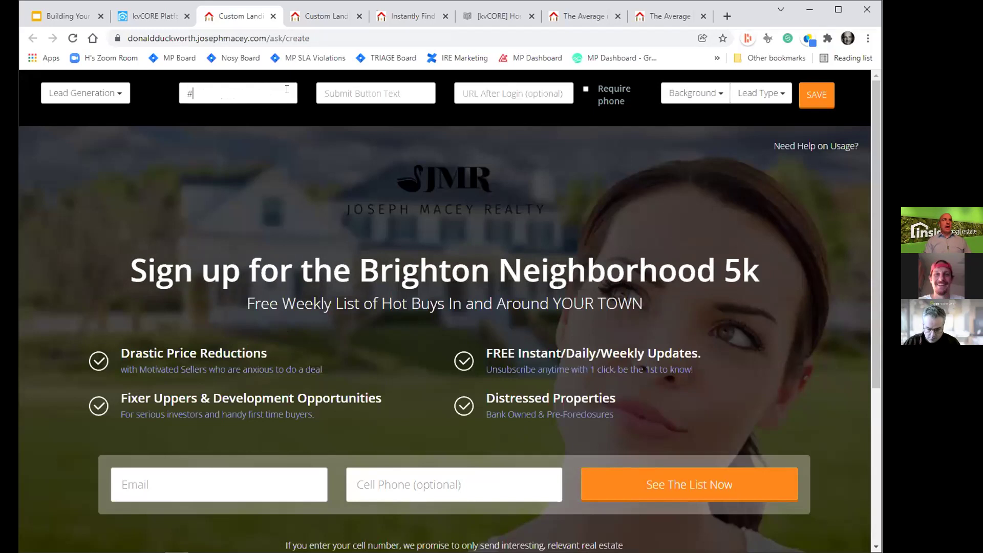
{"action": "type", "text": "Brighton5k"}
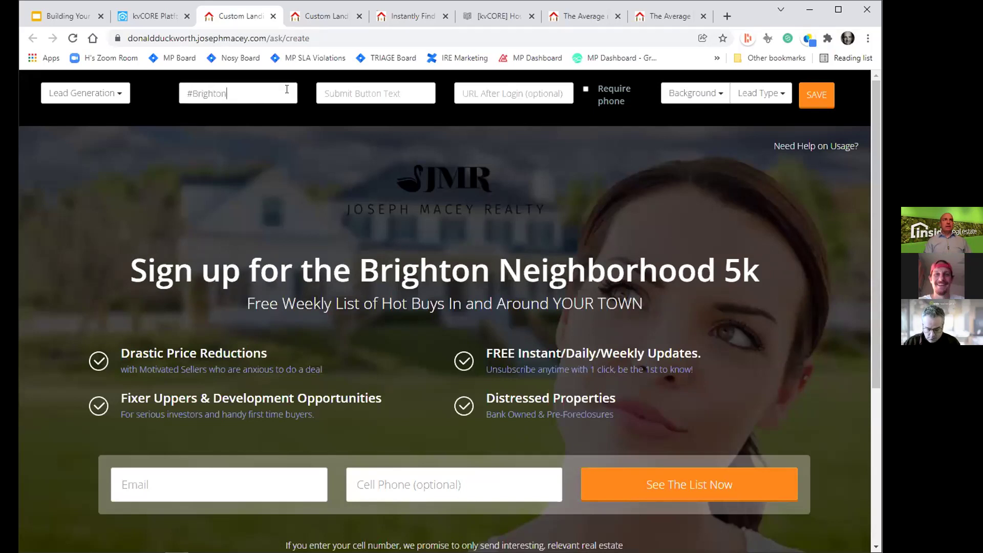
{"action": "left_click", "coordinate": [349, 94]}
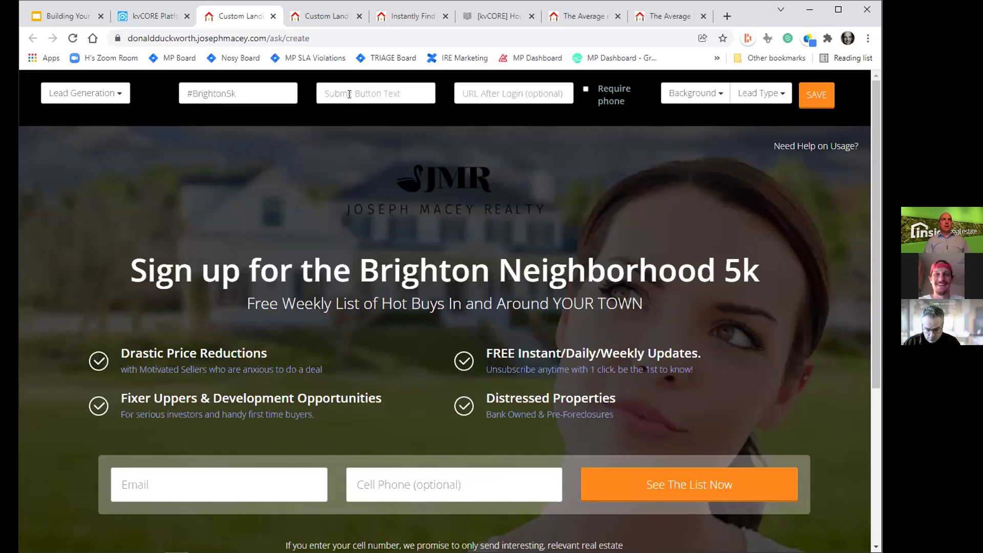
{"action": "type", "text": "Register Now"}
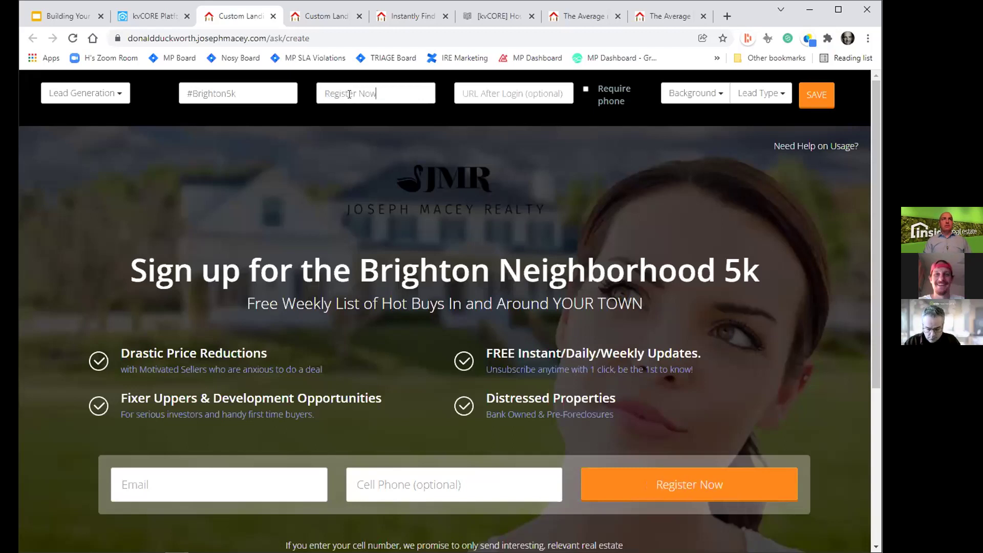
{"action": "key", "text": "Tab"}
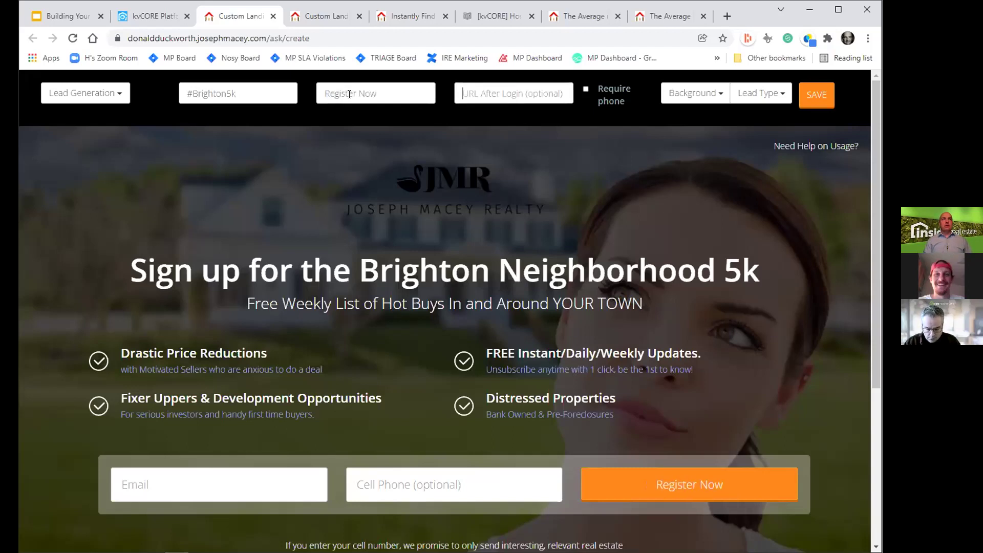
Step: Save the custom landing page with the phone number kept optional, and select the published page's URL
{"action": "left_click", "coordinate": [586, 90]}
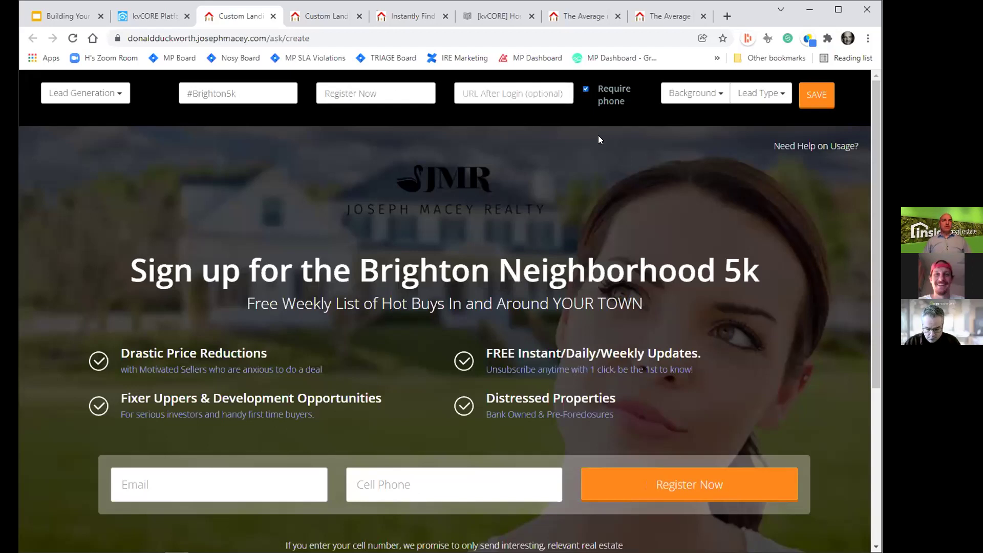
{"action": "left_click", "coordinate": [586, 90]}
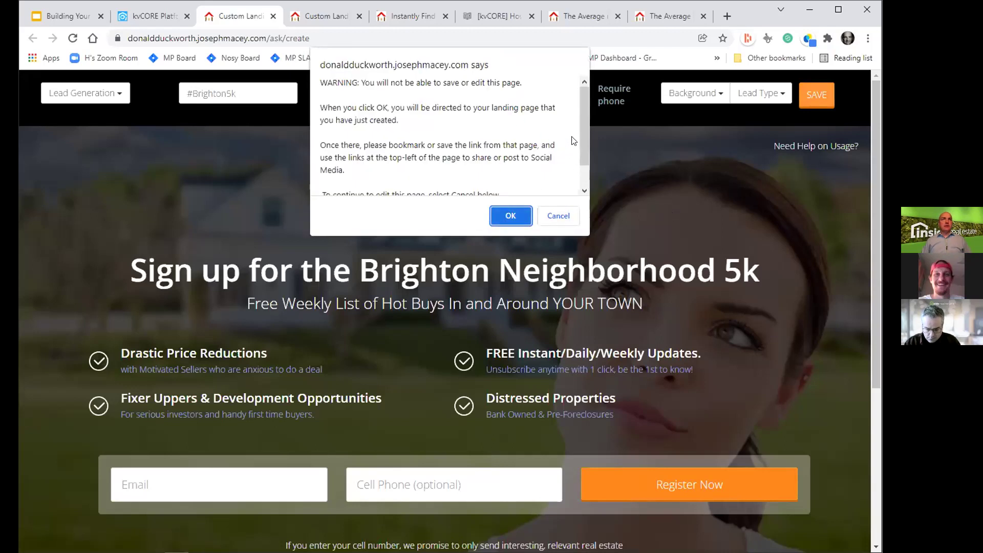
{"action": "scroll", "coordinate": [581, 173], "scroll_direction": "down", "scroll_amount": 2}
{"action": "left_click", "coordinate": [510, 215]}
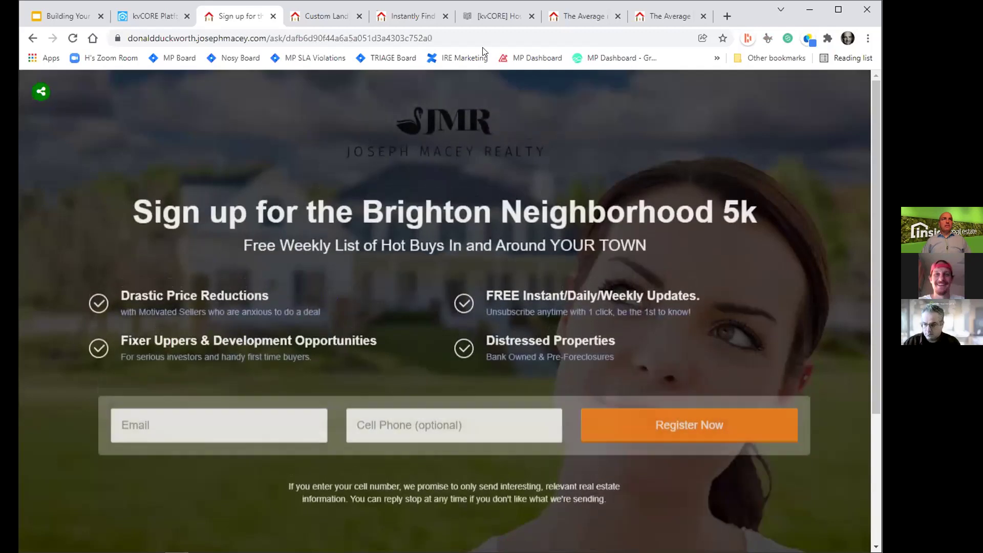
{"action": "left_click", "coordinate": [444, 32]}
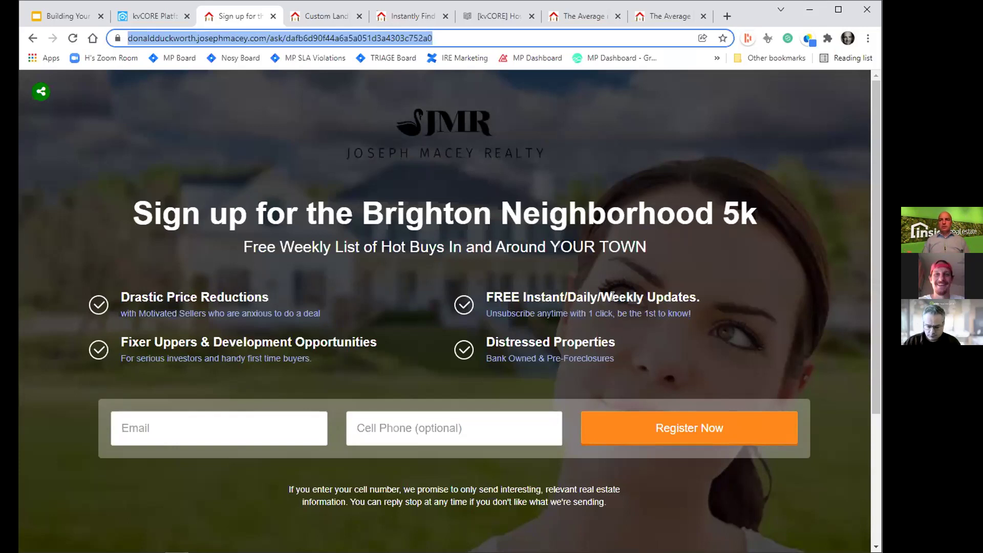
Step: Review the open help article on creating a Market Report squeeze page, including its link generation section and related articles
{"action": "left_click", "coordinate": [494, 15]}
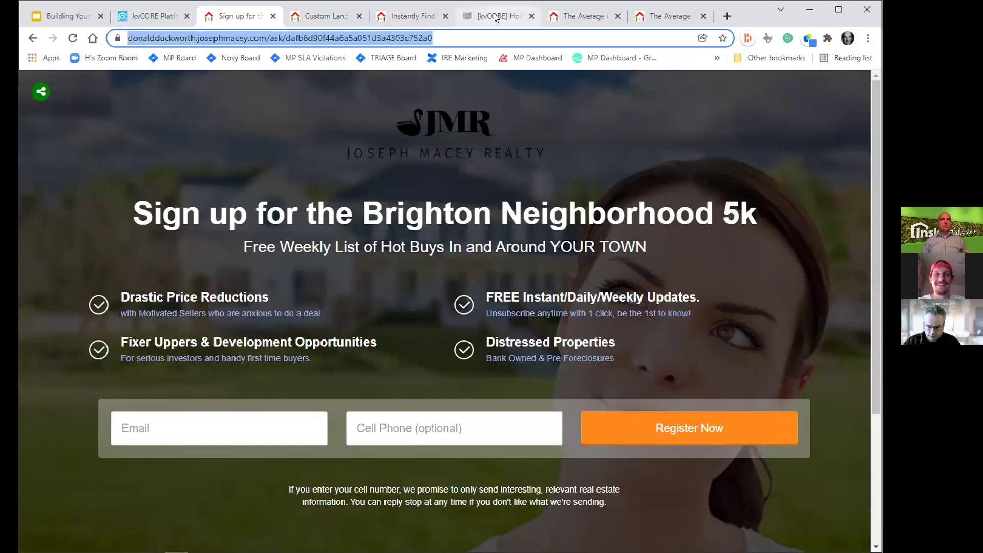
{"action": "scroll", "coordinate": [474, 267], "scroll_direction": "down", "scroll_amount": 4}
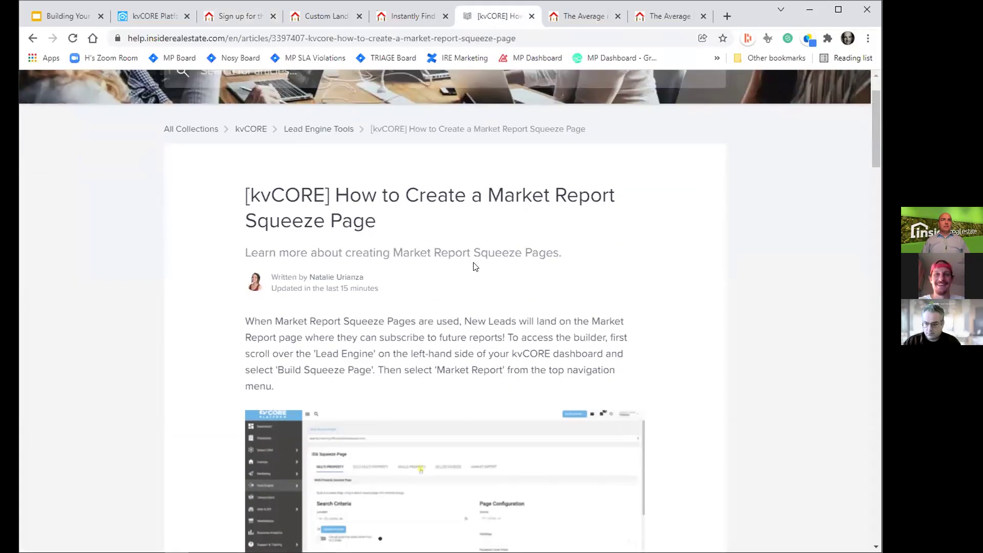
{"action": "scroll", "coordinate": [474, 266], "scroll_direction": "down", "scroll_amount": 20}
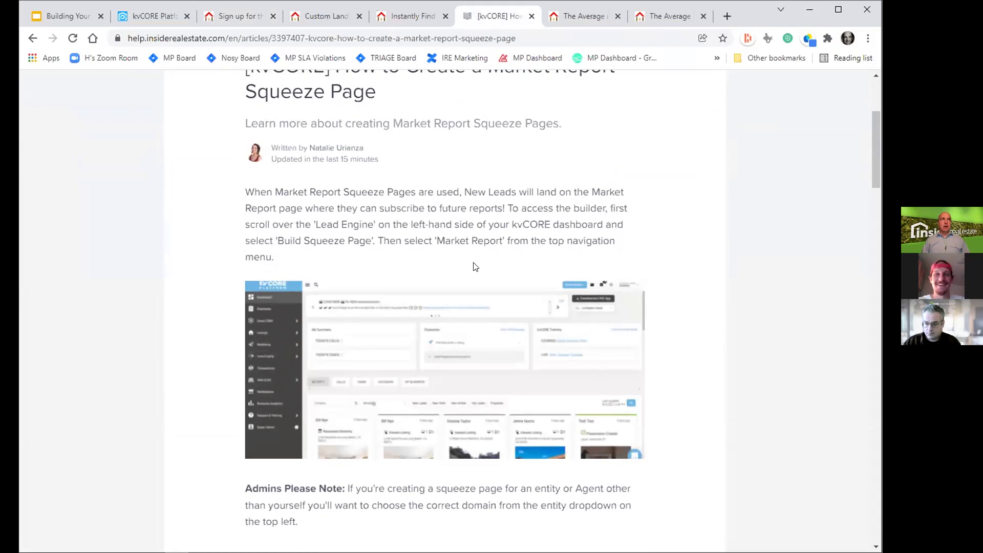
{"action": "scroll", "coordinate": [474, 266], "scroll_direction": "down", "scroll_amount": 20}
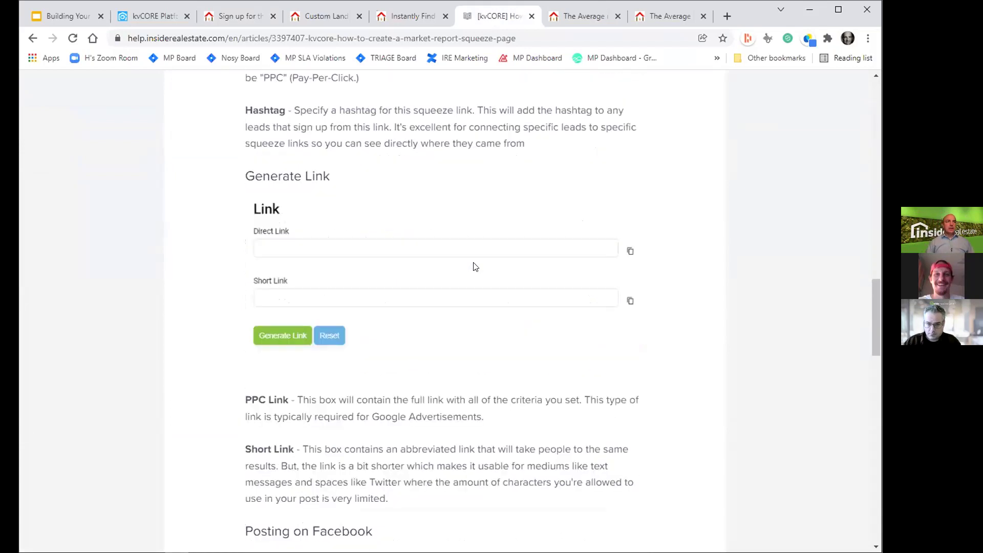
{"action": "scroll", "coordinate": [475, 266], "scroll_direction": "up", "scroll_amount": 1}
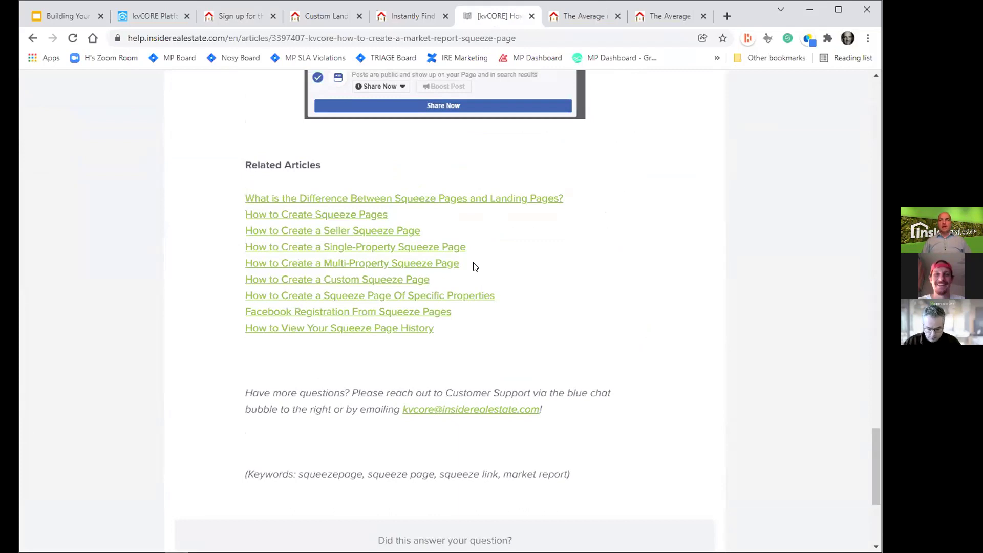
{"action": "scroll", "coordinate": [475, 266], "scroll_direction": "up", "scroll_amount": 6}
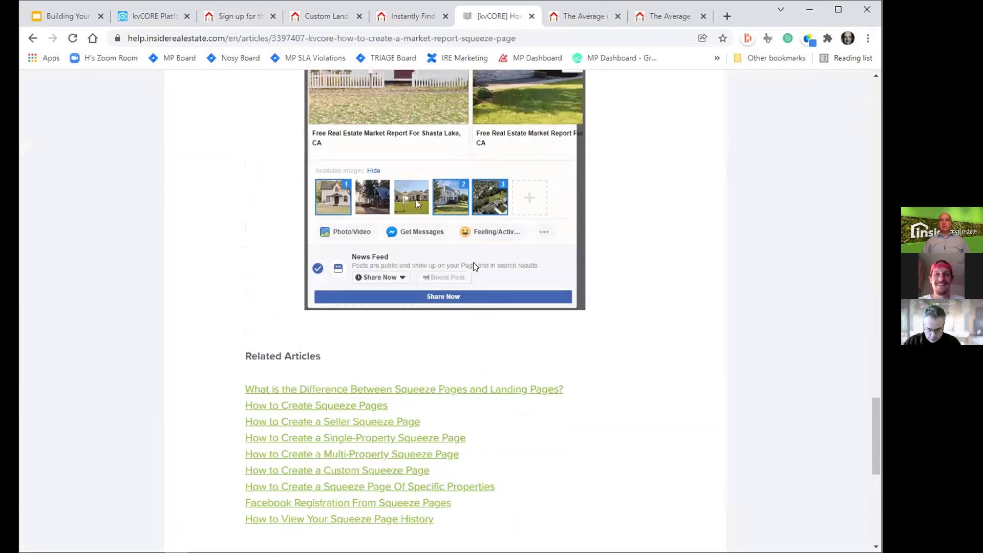
{"action": "scroll", "coordinate": [473, 263], "scroll_direction": "up", "scroll_amount": 20}
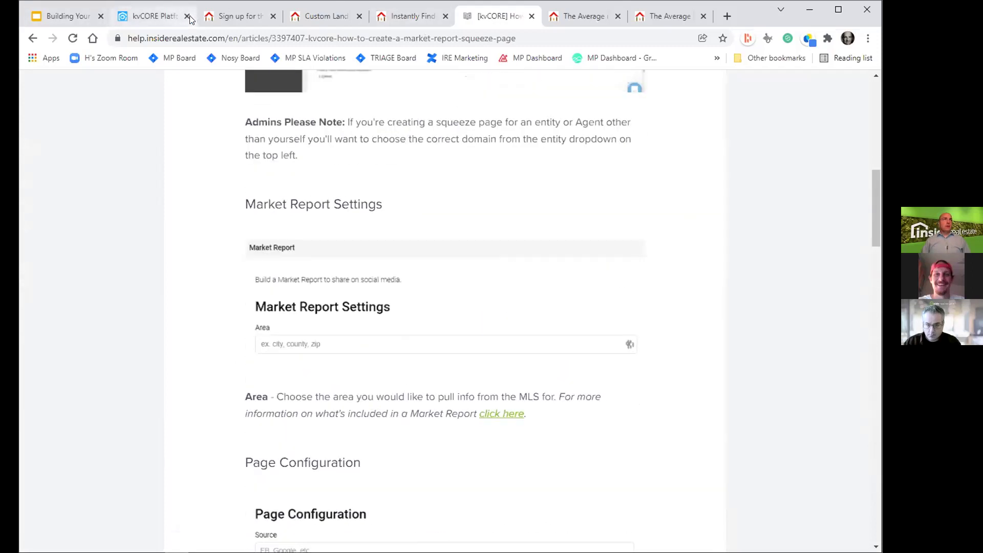
Step: Return to the Google Slides presentation and advance it to the Circle Prospecting Definition slide
{"action": "key", "text": "ctrl+1"}
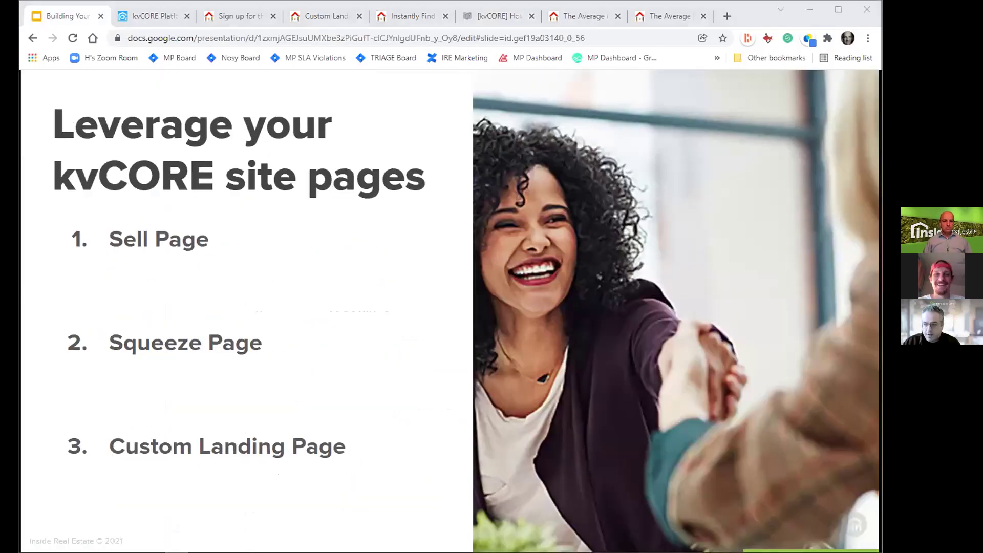
{"action": "key", "text": "Right"}
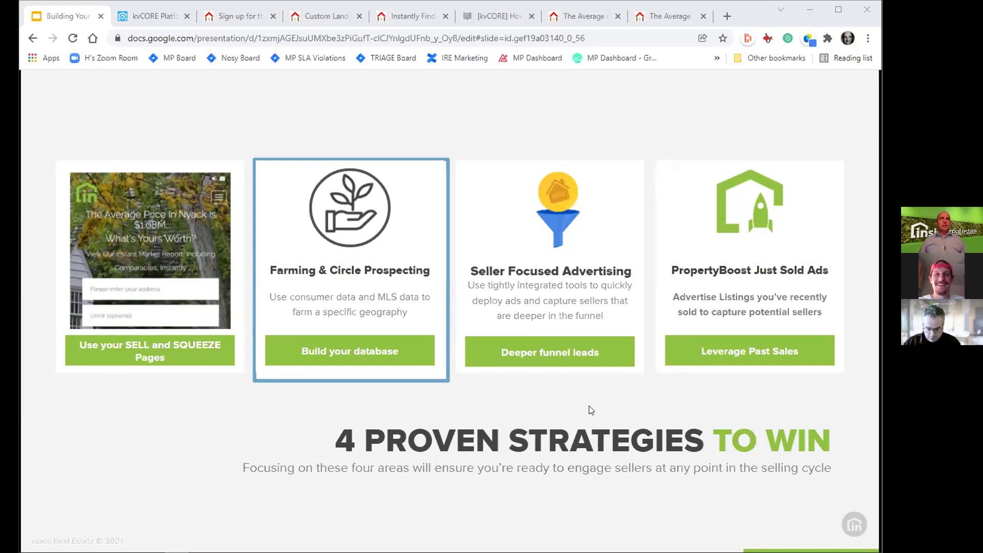
{"action": "key", "text": "Right"}
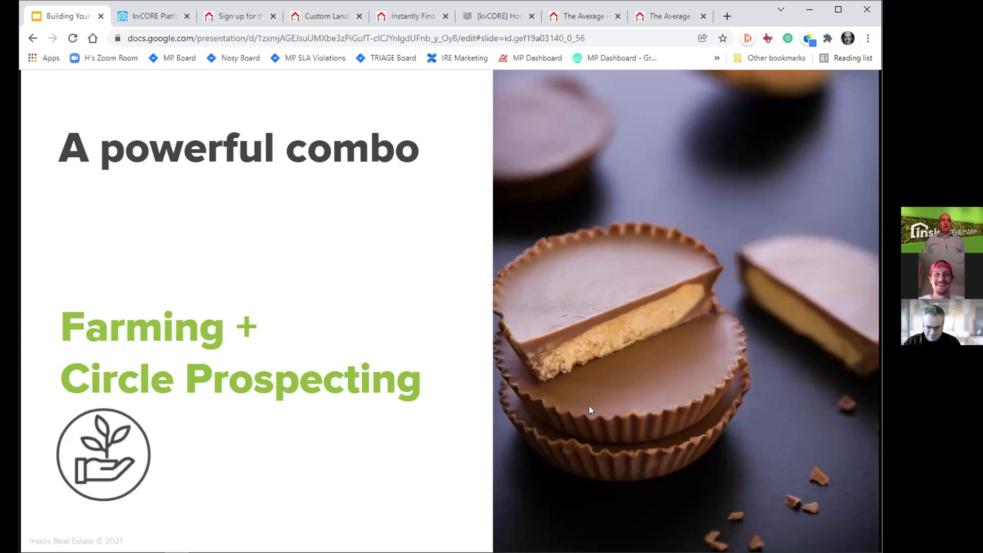
{"action": "left_click", "coordinate": [589, 405]}
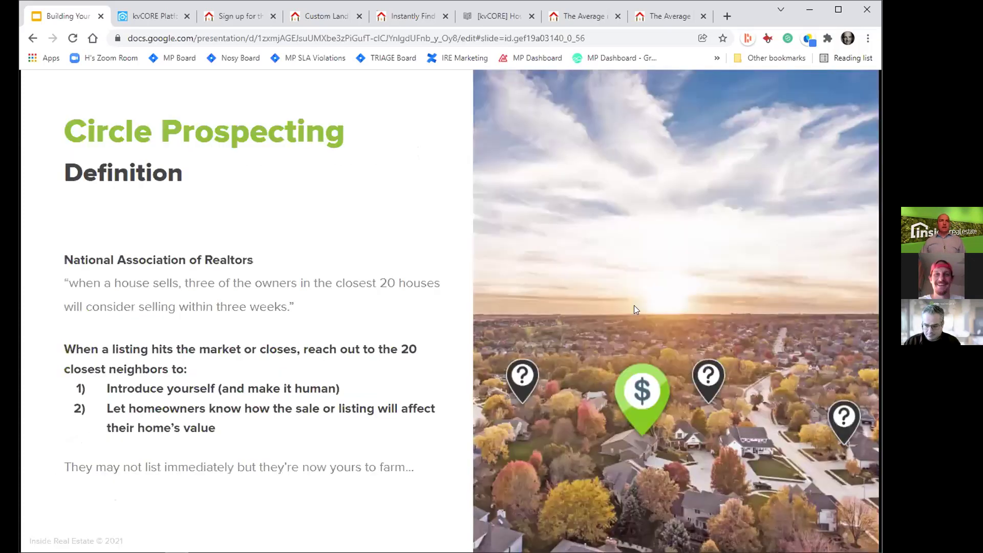